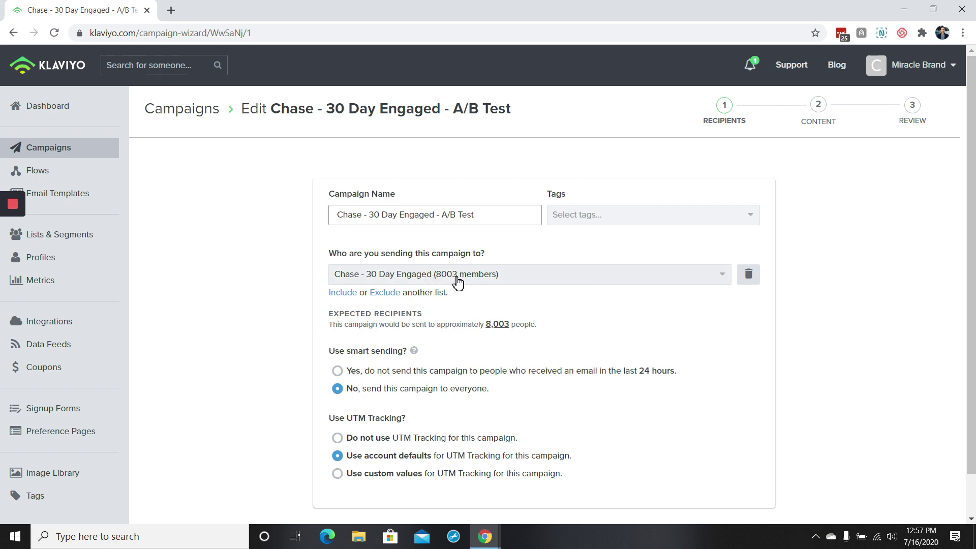
# - Scroll past the email preview and add variation B beside A at a 50/50 split
pyautogui.scroll(-1, 455, 281)
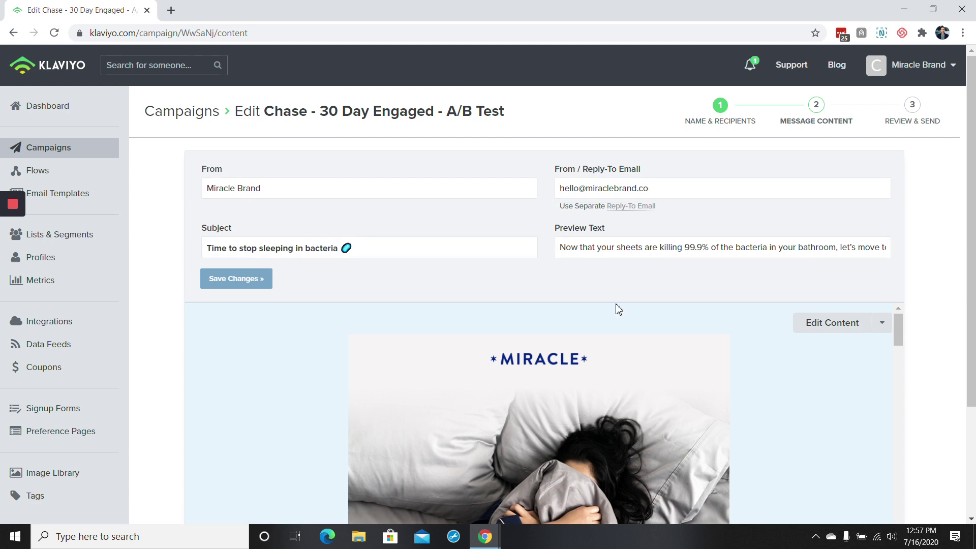
pyautogui.scroll(-1, 609, 364)
pyautogui.scroll(-8, 608, 364)
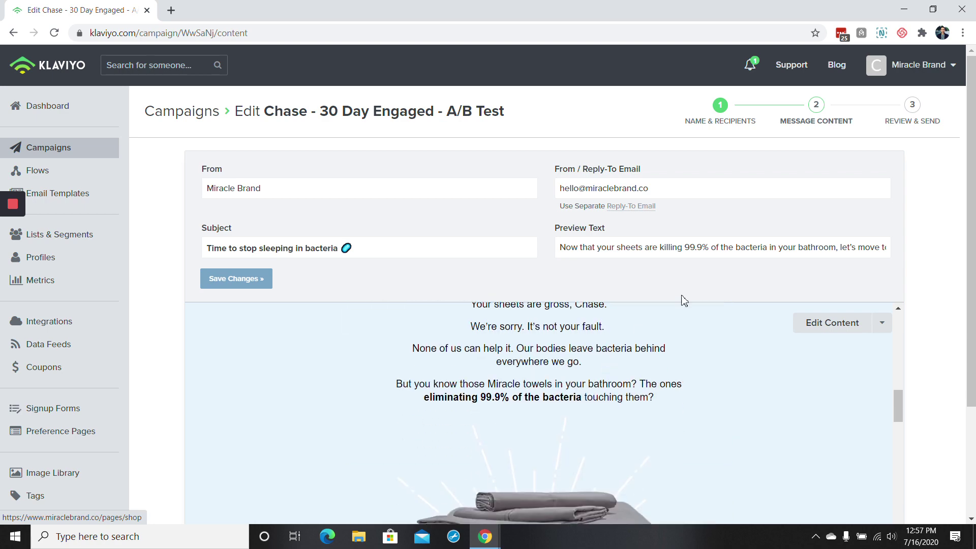
pyautogui.scroll(-3, 680, 240)
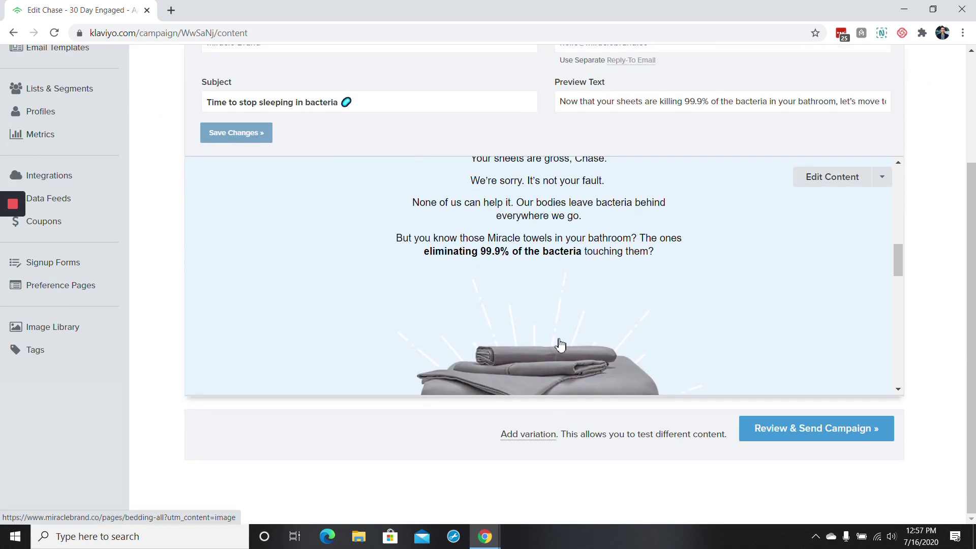
pyautogui.scroll(-2, 560, 342)
pyautogui.scroll(-4, 555, 353)
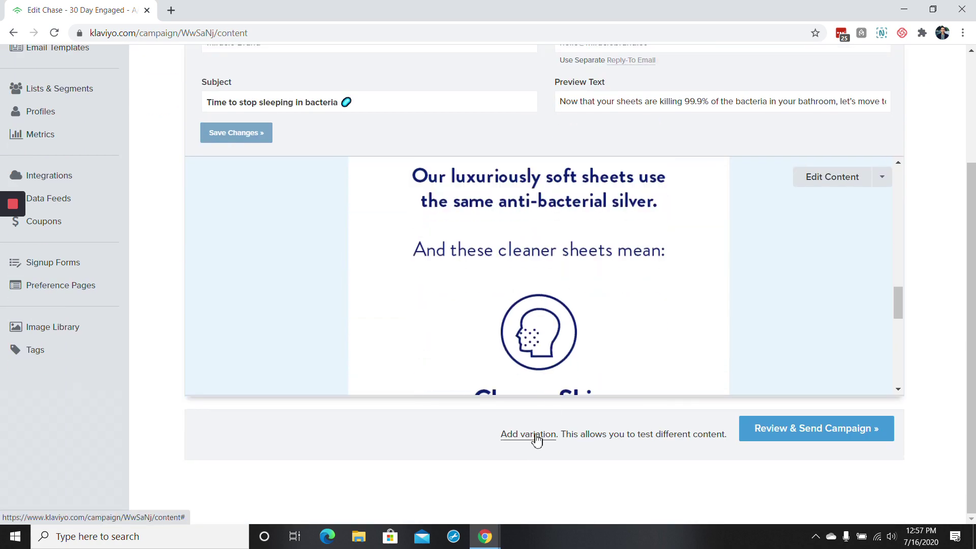
pyautogui.click(537, 440)
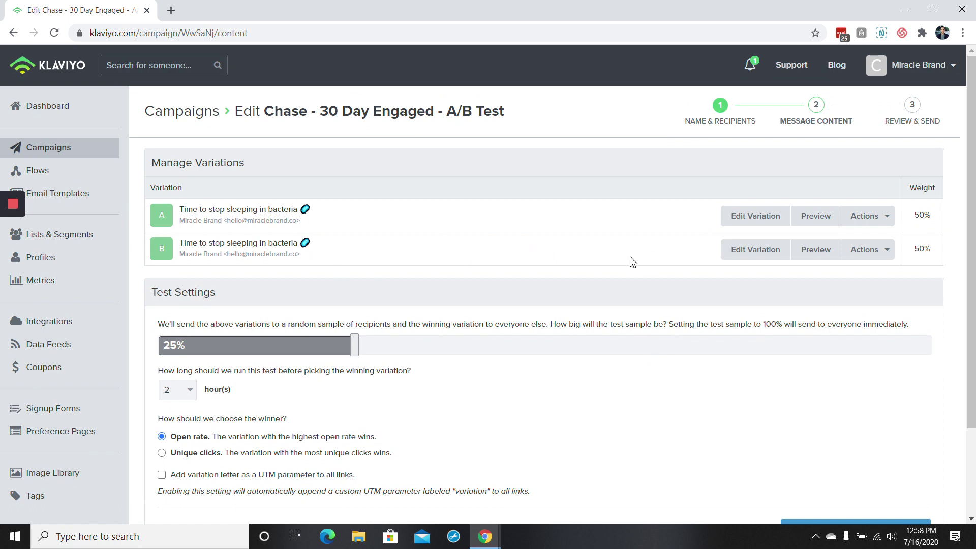
# - Edit variation B's subject to 'Stop sleeping in bacteria', save it, and return to the variations overview
pyautogui.click(747, 256)
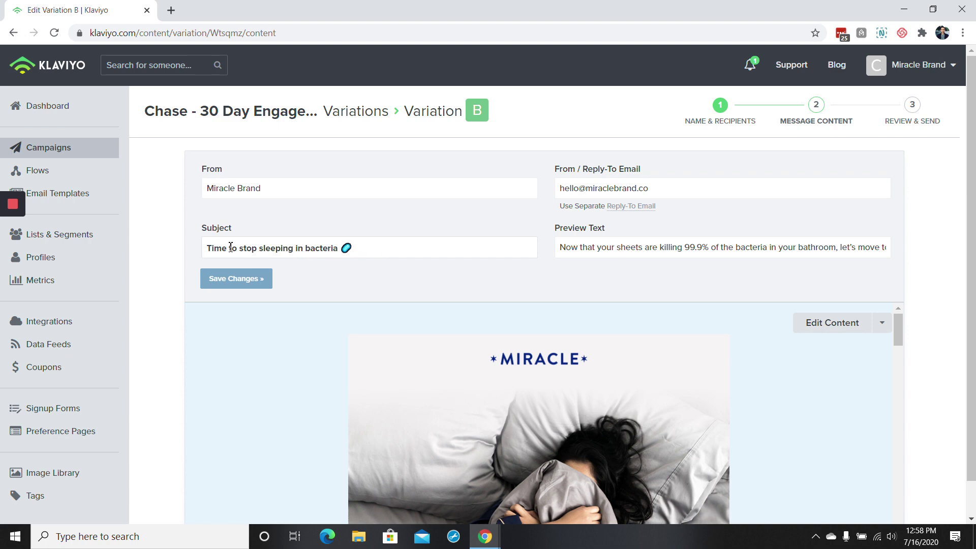
pyautogui.moveTo(243, 248); pyautogui.dragTo(189, 247)
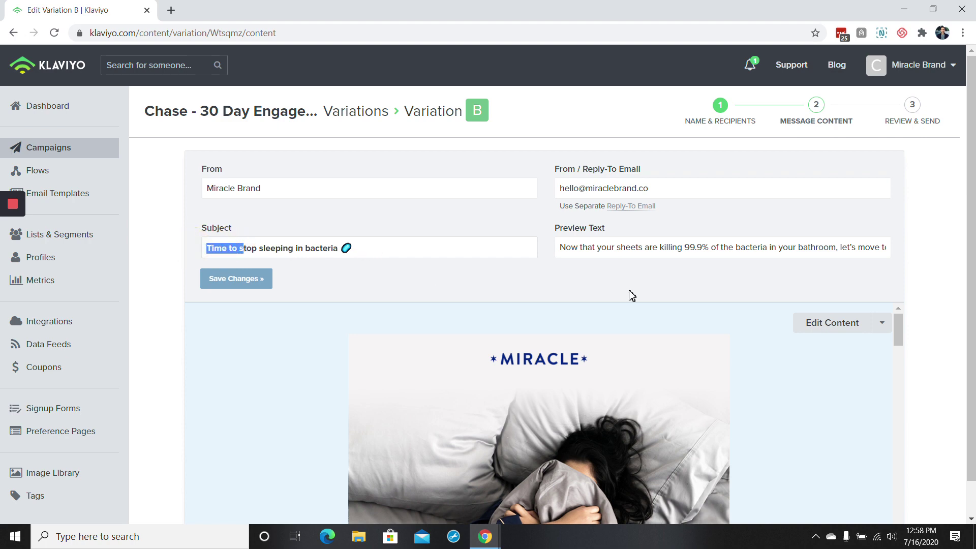
pyautogui.write('S')
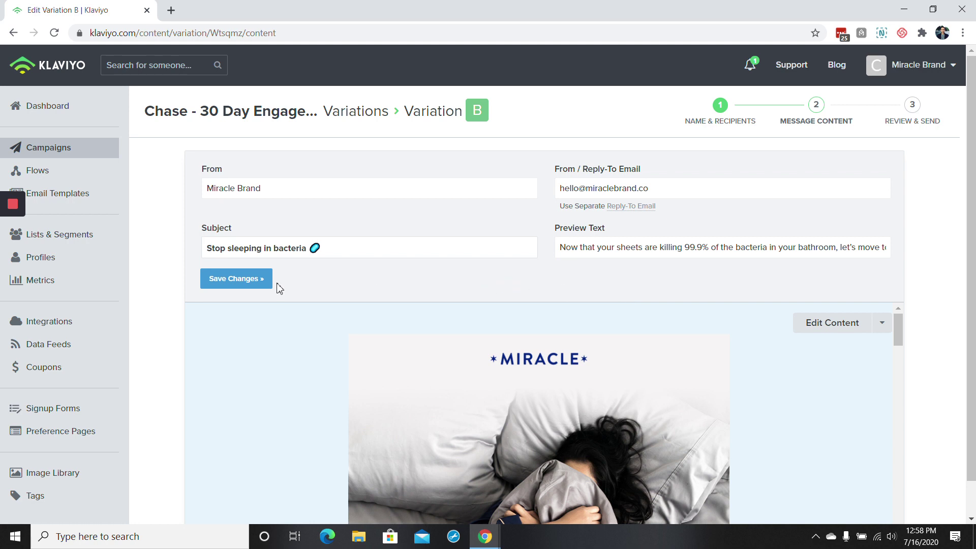
pyautogui.click(247, 278)
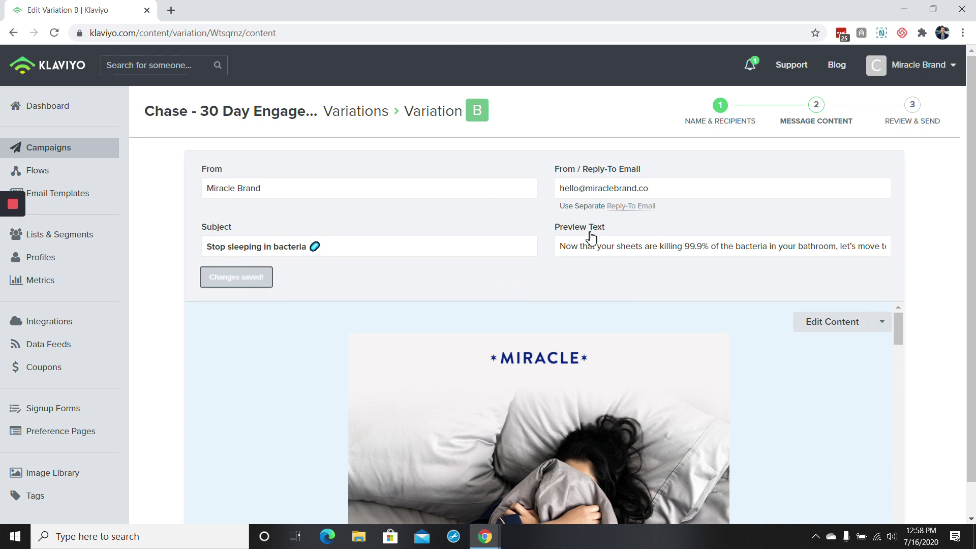
pyautogui.click(824, 130)
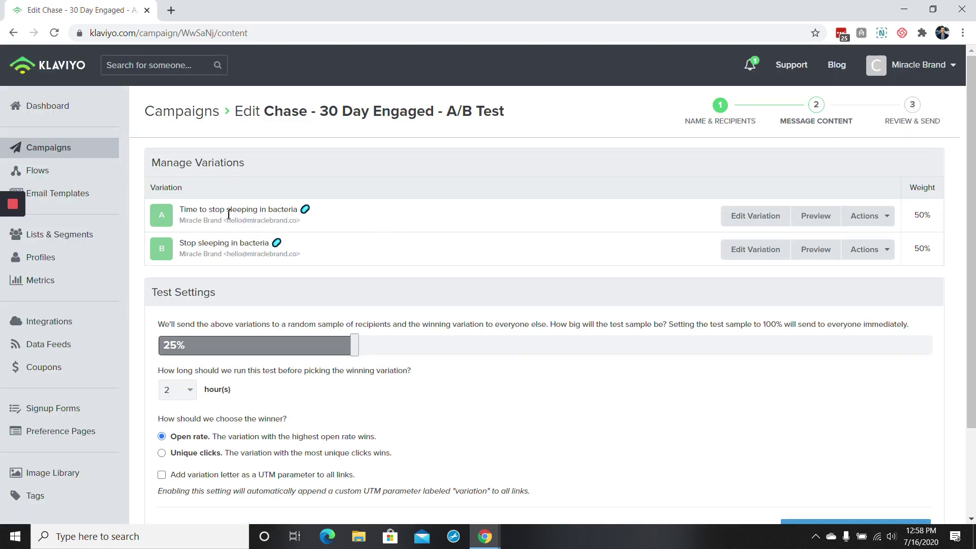
pyautogui.doubleClick(190, 209)
pyautogui.tripleClick(190, 210)
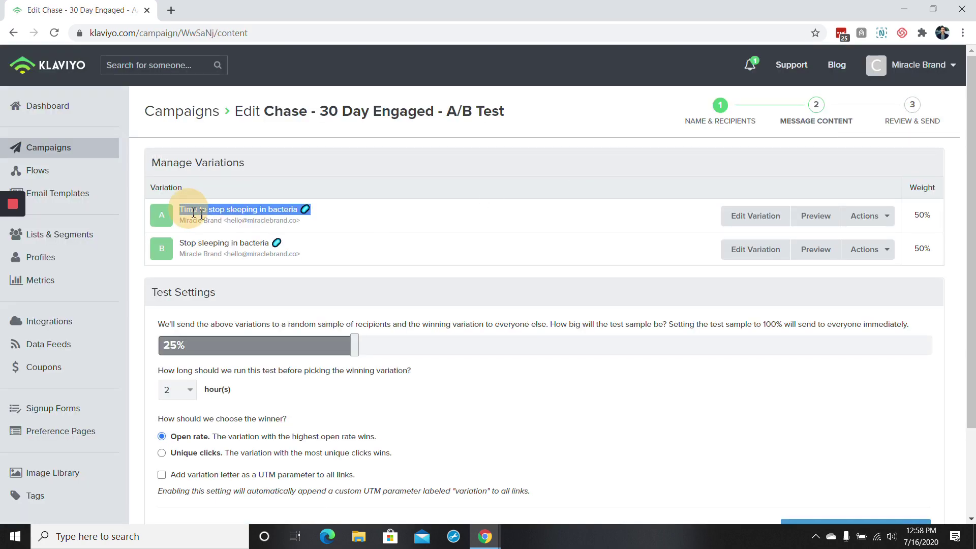
pyautogui.tripleClick(239, 240)
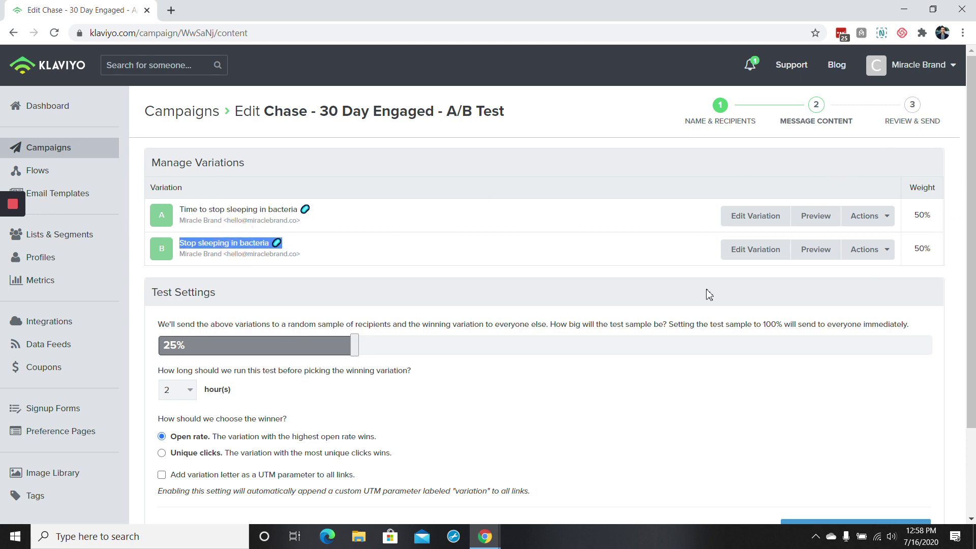
pyautogui.scroll(-3, 605, 298)
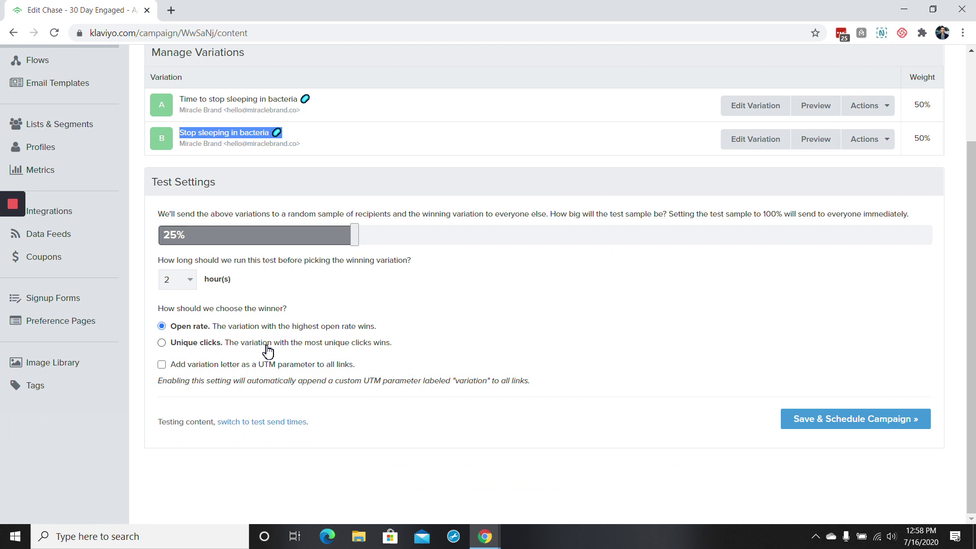
pyautogui.scroll(2, 269, 341)
pyautogui.click(340, 262)
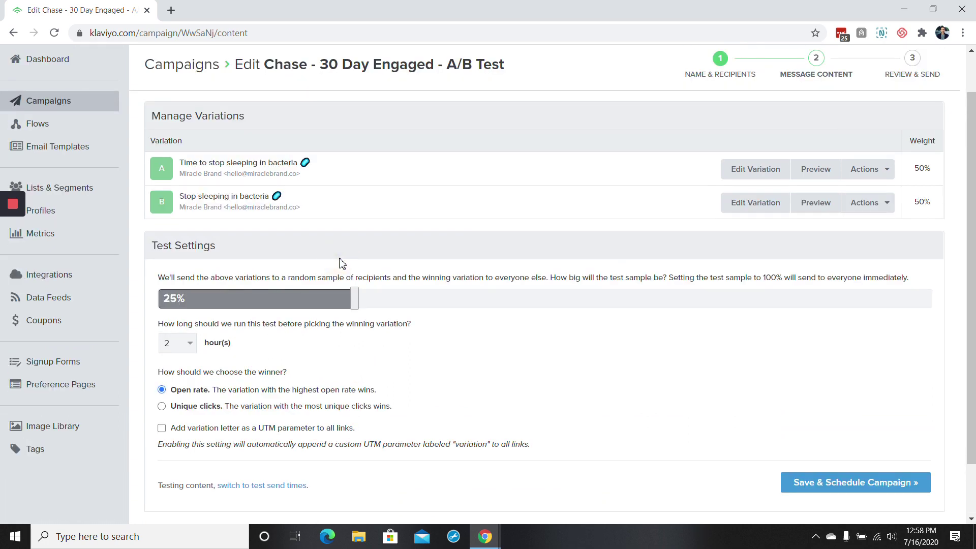
pyautogui.scroll(1, 346, 272)
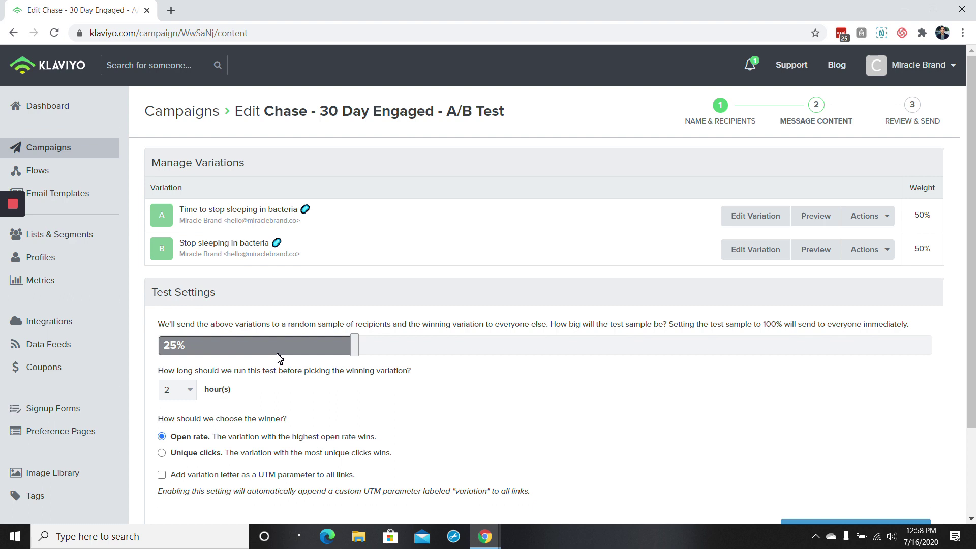
# - Calculate 8000 × .25 = 2000 and 2000 ÷ 2 = 1000 in Google Search, then return to Klaviyo
pyautogui.click(179, 9)
pyautogui.write('800')
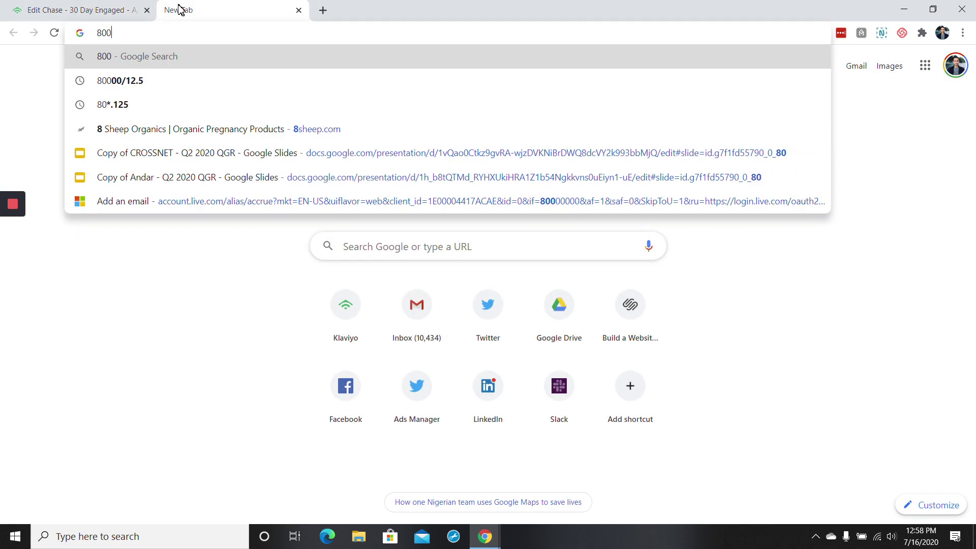
pyautogui.write('0*.2')
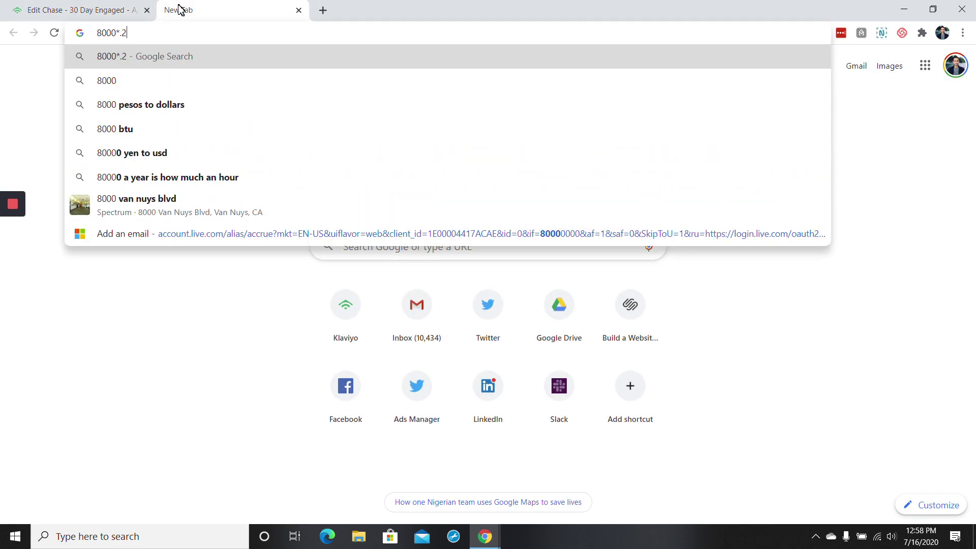
pyautogui.write('5')
pyautogui.press('Return')
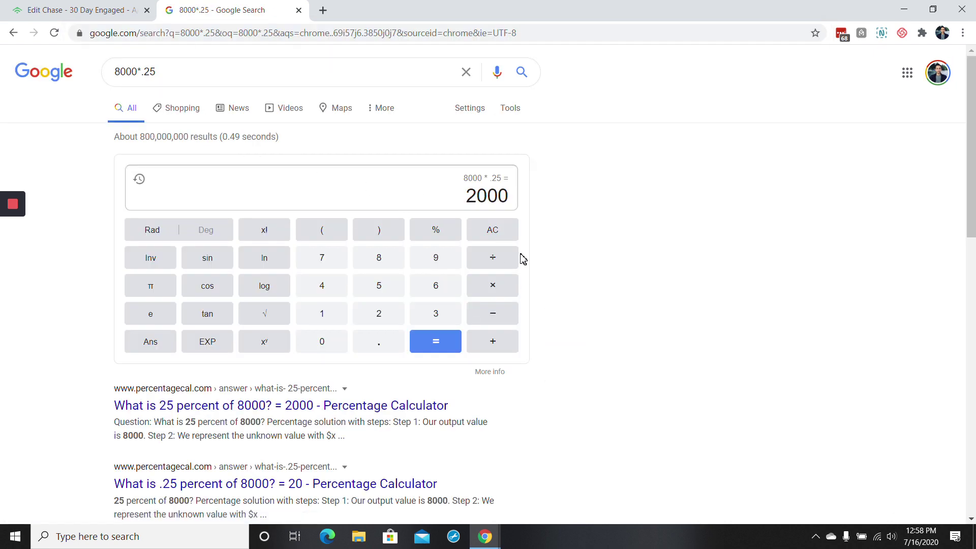
pyautogui.click(508, 260)
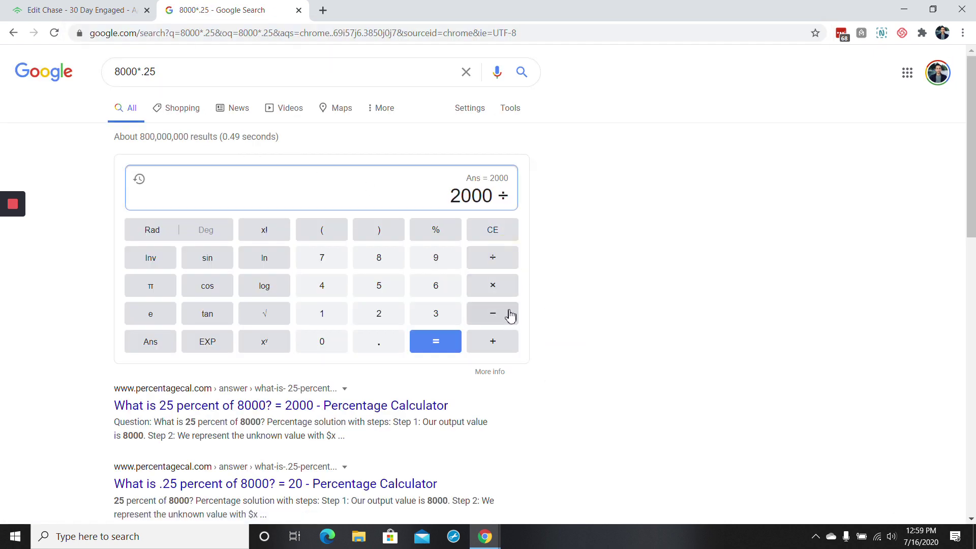
pyautogui.write('2')
pyautogui.click(449, 347)
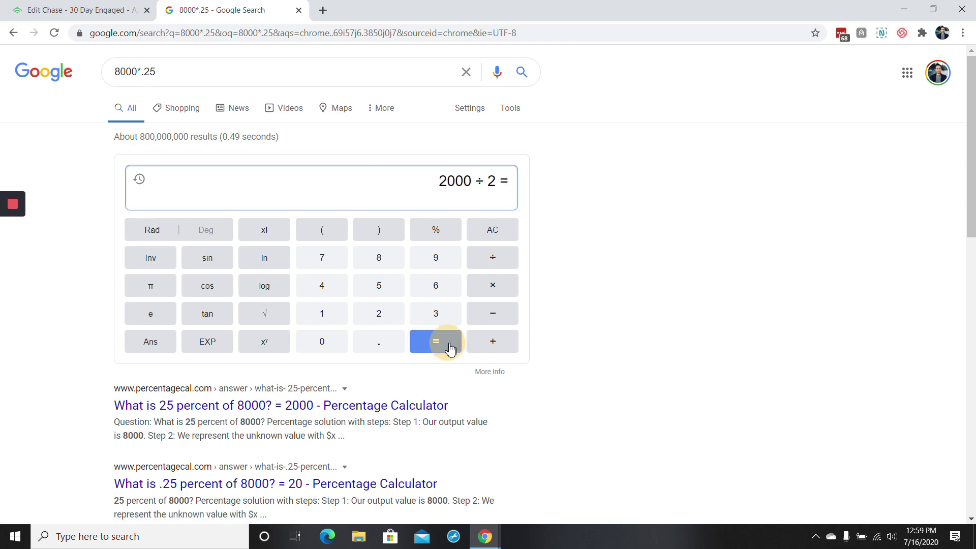
pyautogui.click(123, 9)
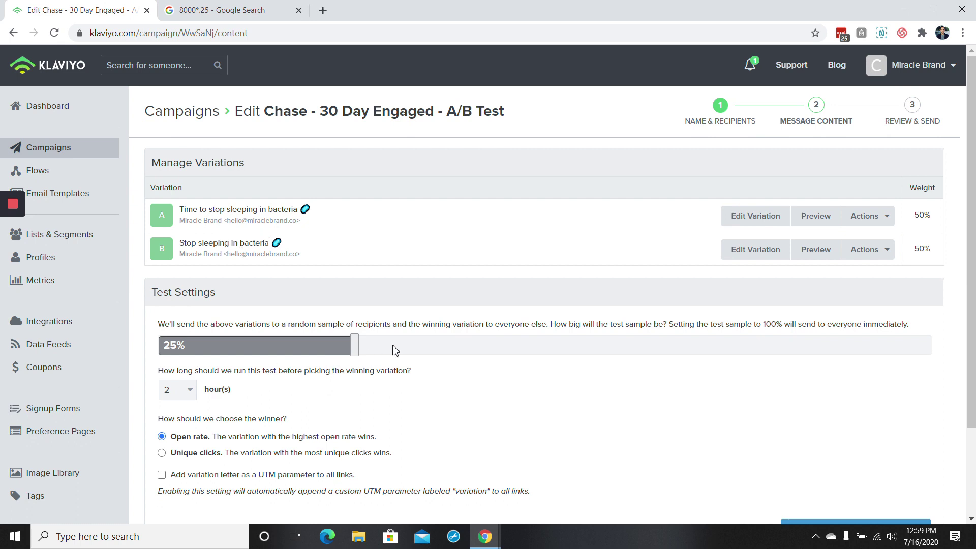
# - Set the A/B test sample to 25% and the test duration to 3 hours
pyautogui.click(430, 346)
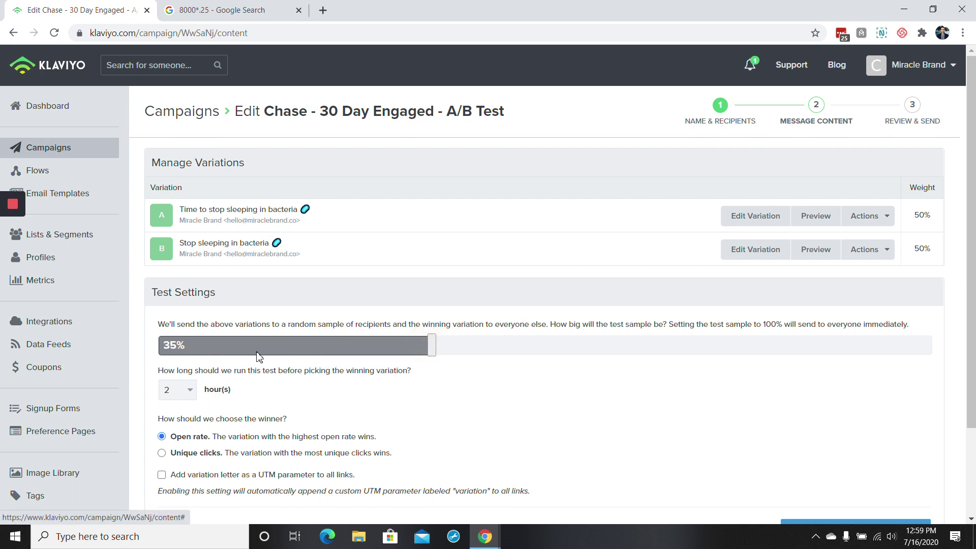
pyautogui.moveTo(256, 356); pyautogui.dragTo(354, 350)
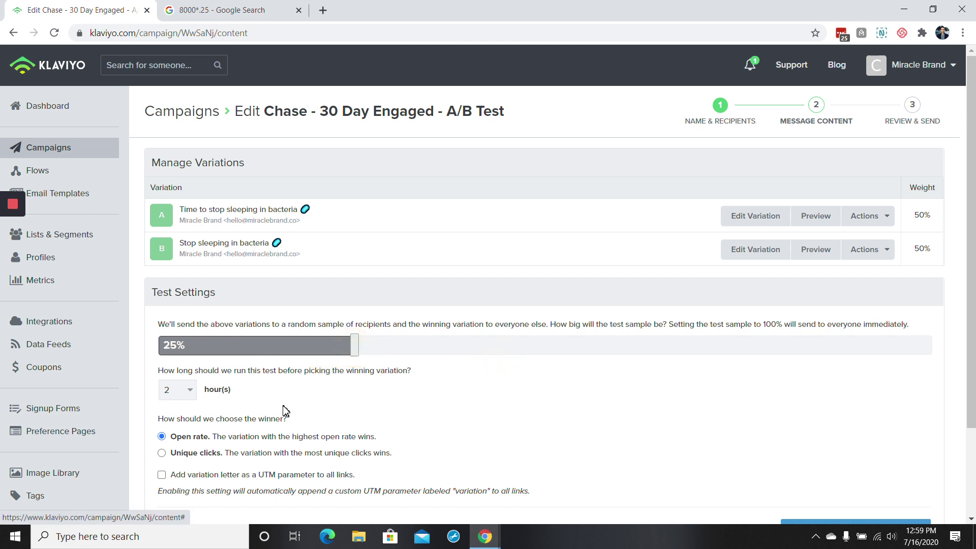
pyautogui.scroll(-1, 307, 414)
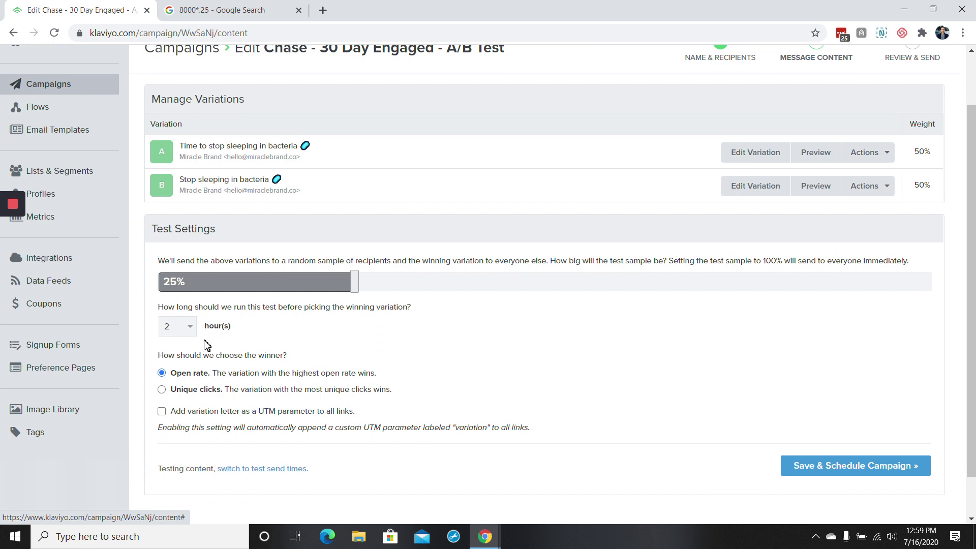
pyautogui.click(179, 333)
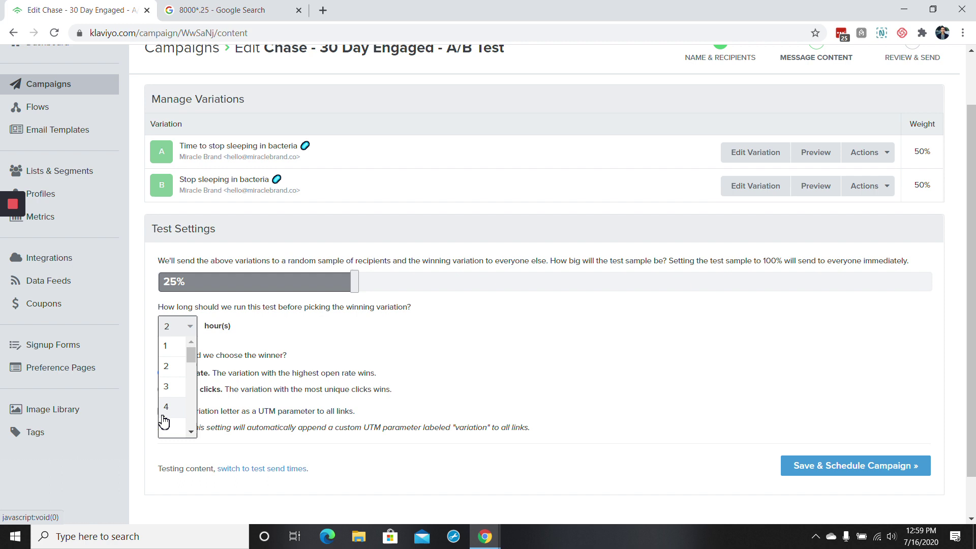
pyautogui.click(166, 389)
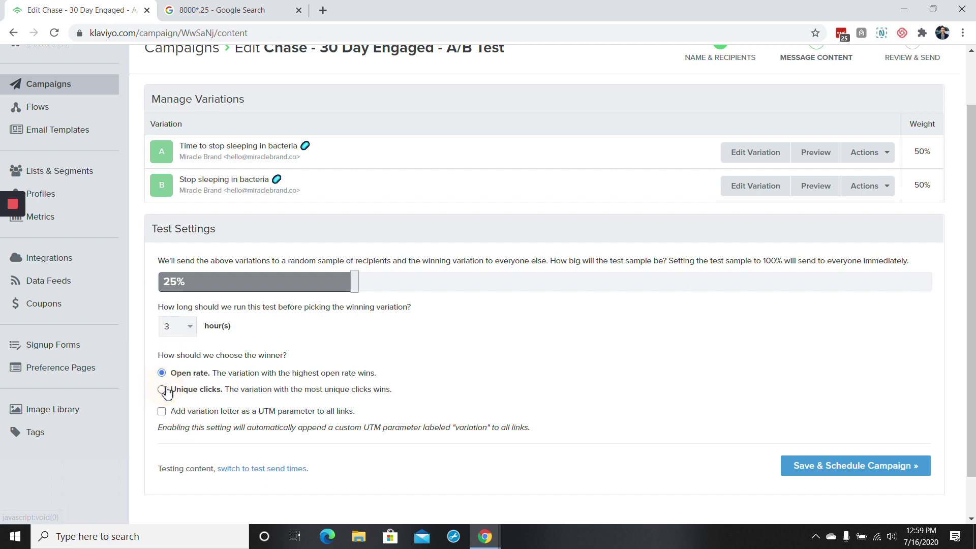
# - Review both variants' subject lines and keep open rate as the winner criterion
pyautogui.doubleClick(210, 147)
pyautogui.click(210, 147)
pyautogui.tripleClick(213, 181)
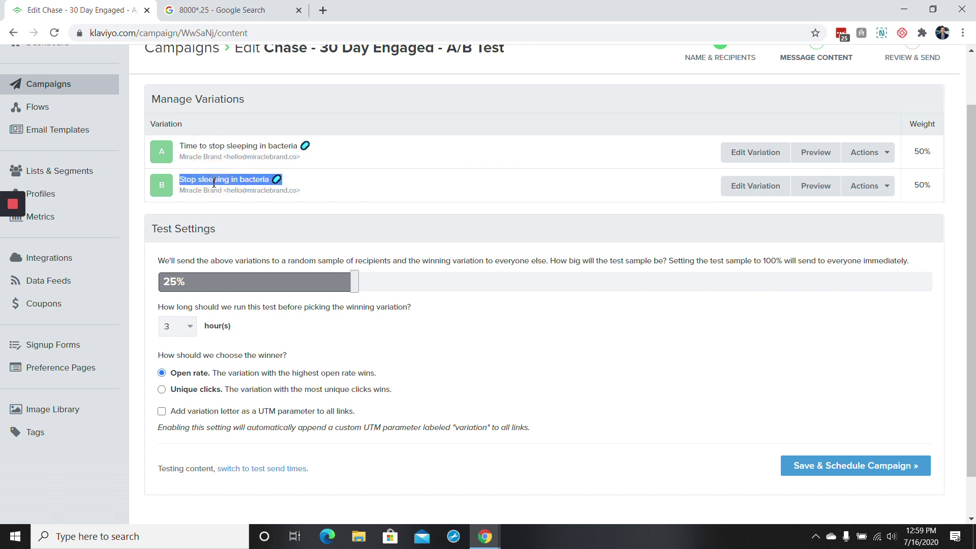
pyautogui.scroll(-1, 273, 261)
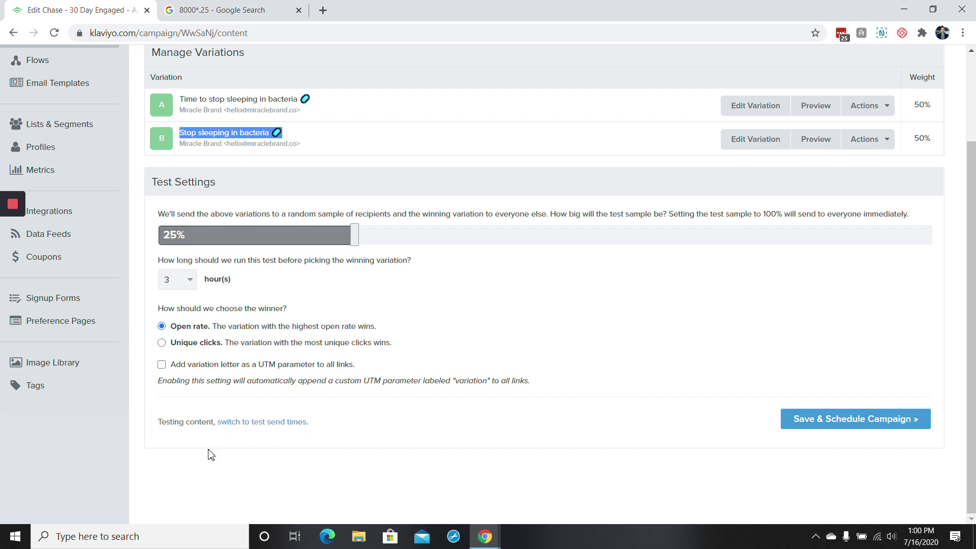
pyautogui.click(211, 353)
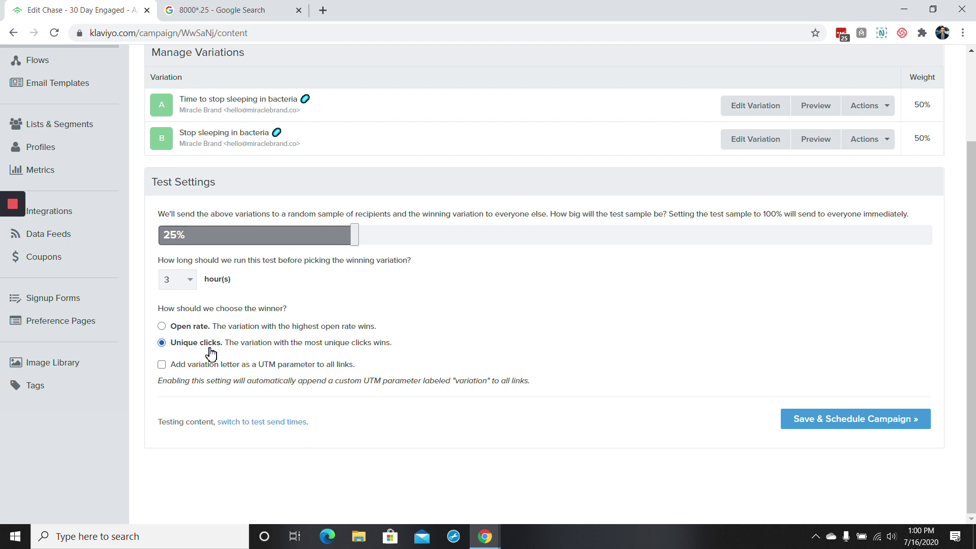
pyautogui.click(198, 327)
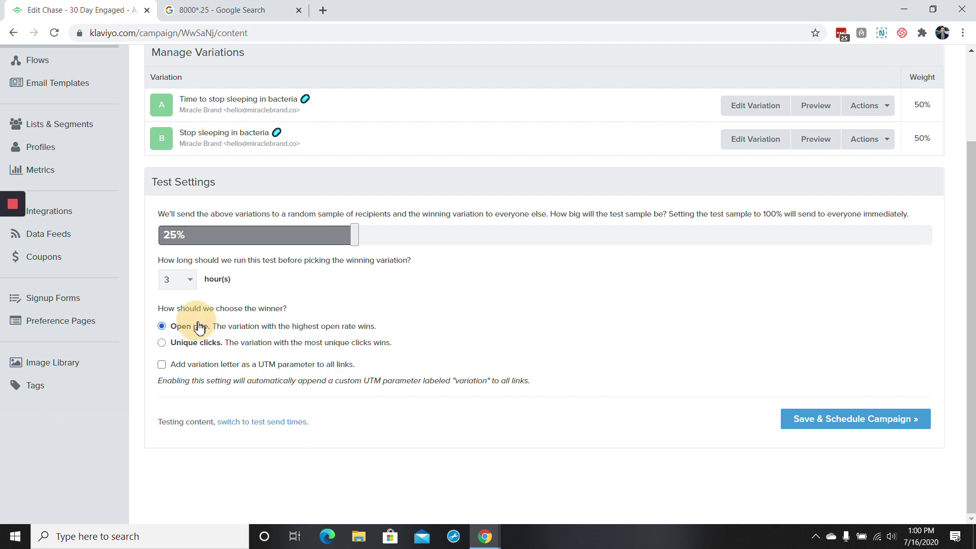
# - Save the A/B campaign to its review step, close the calculator tab, and open Flows in a new tab
pyautogui.click(828, 430)
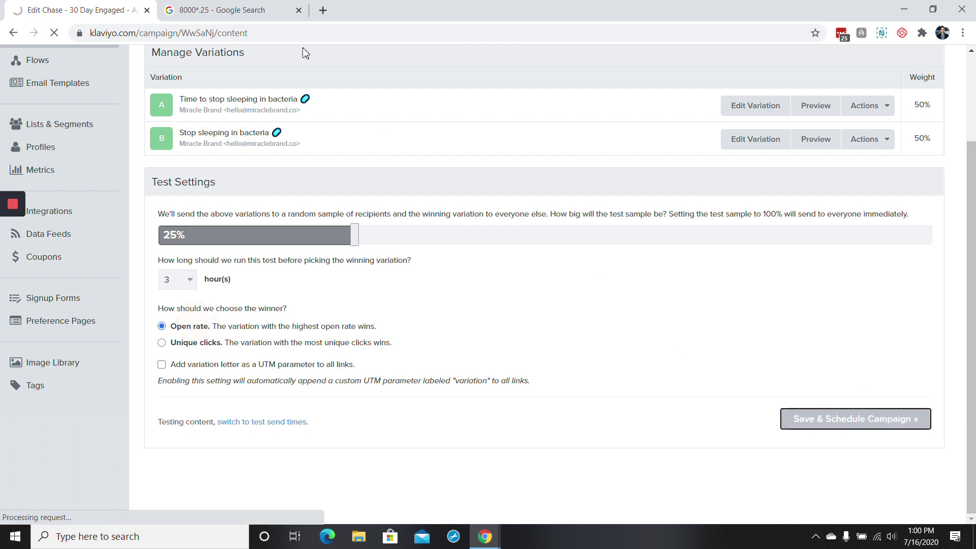
pyautogui.click(298, 10)
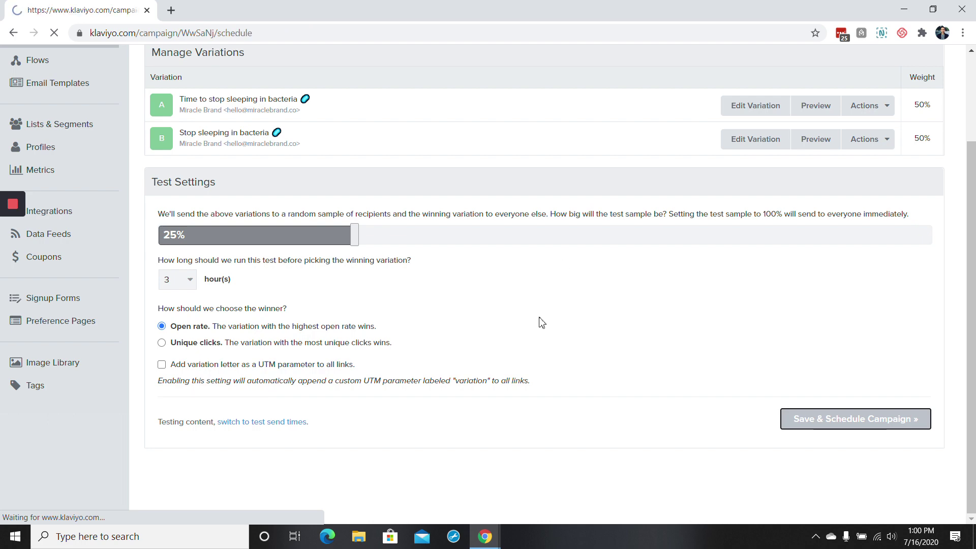
pyautogui.scroll(-2, 540, 317)
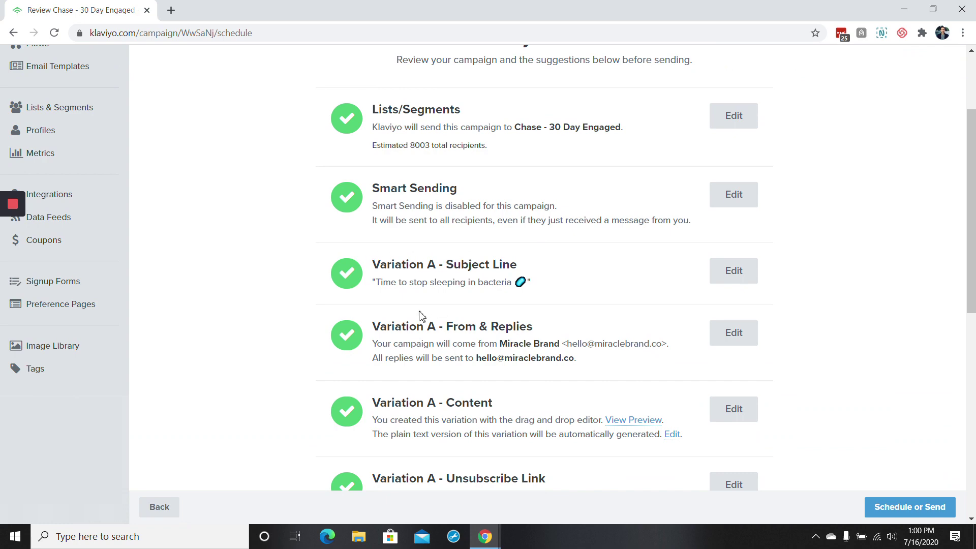
pyautogui.scroll(-4, 421, 310)
pyautogui.scroll(-6, 493, 351)
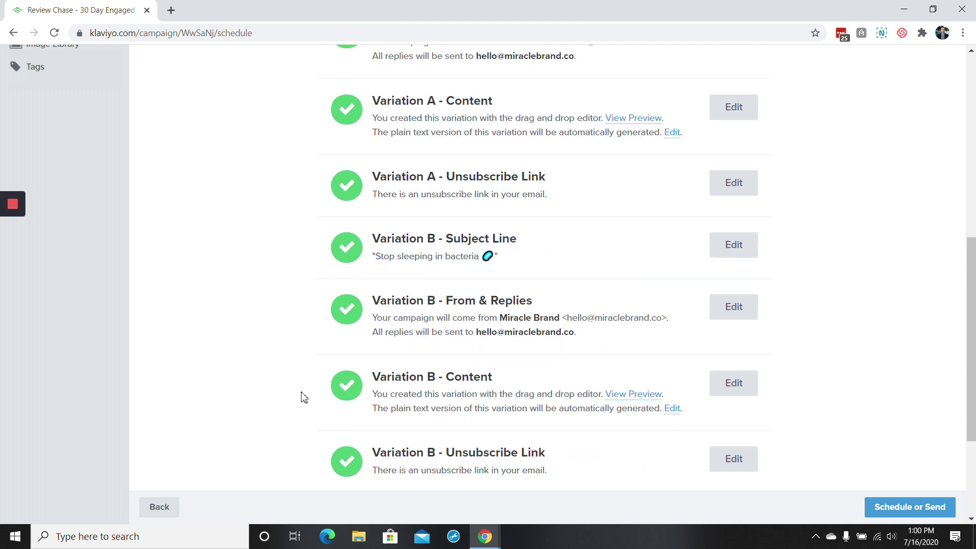
pyautogui.scroll(8, 303, 397)
pyautogui.rightClick(49, 169)
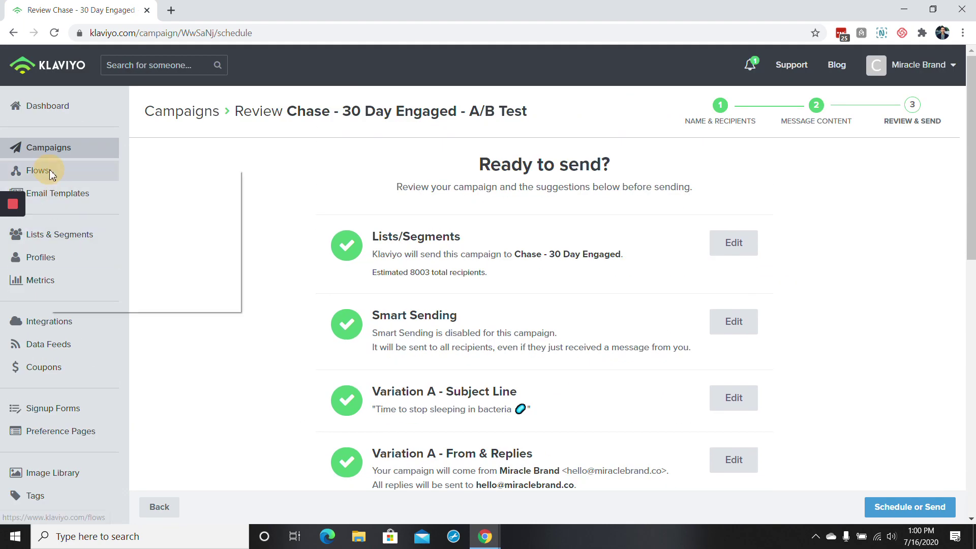
pyautogui.click(68, 177)
# - Open the variations manager for Cart Email #1 in the NEW Browse Abandonment flow
pyautogui.click(175, 16)
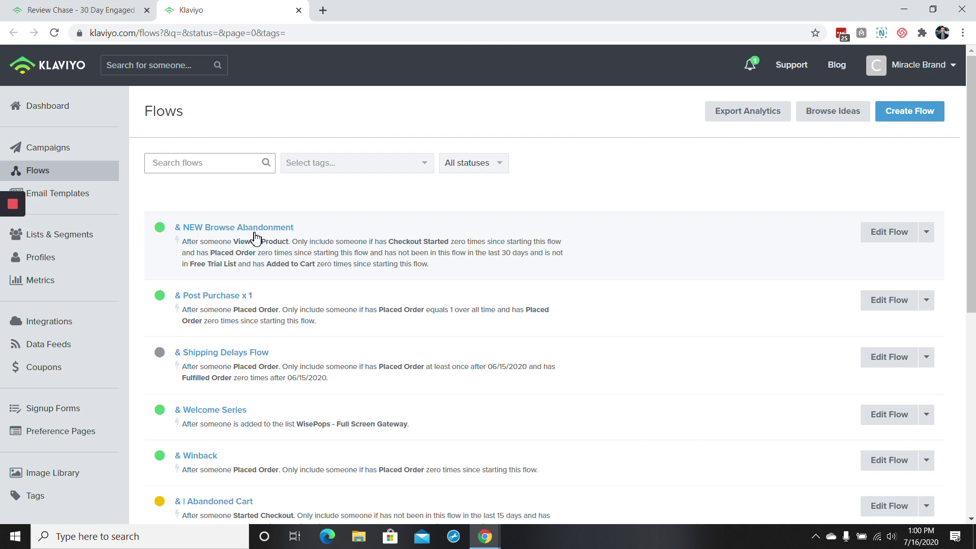
pyautogui.click(255, 234)
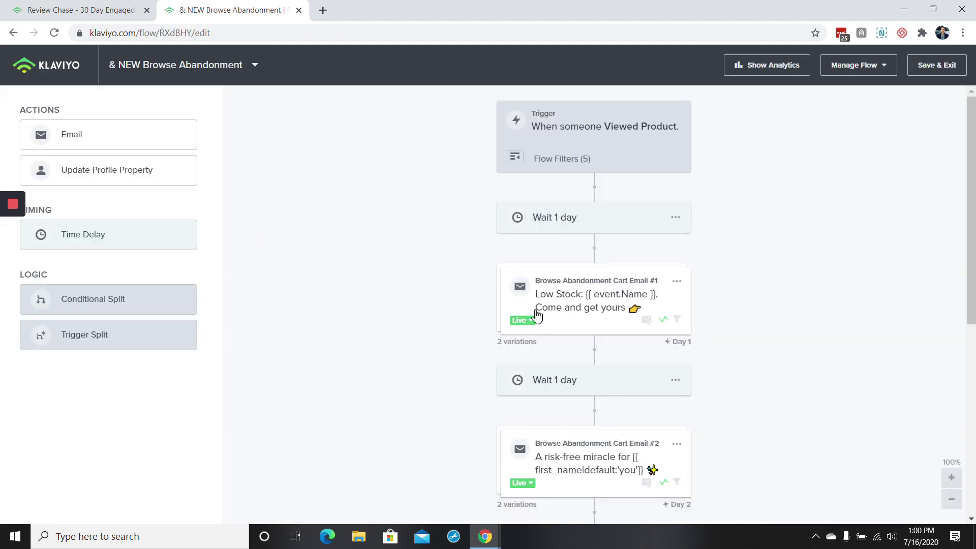
pyautogui.click(593, 301)
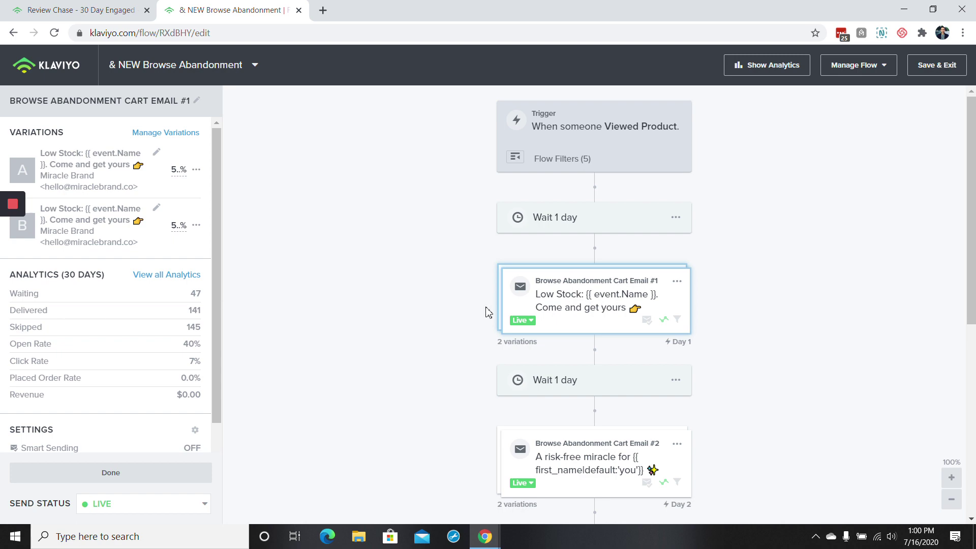
pyautogui.scroll(-7, 482, 315)
pyautogui.scroll(7, 468, 335)
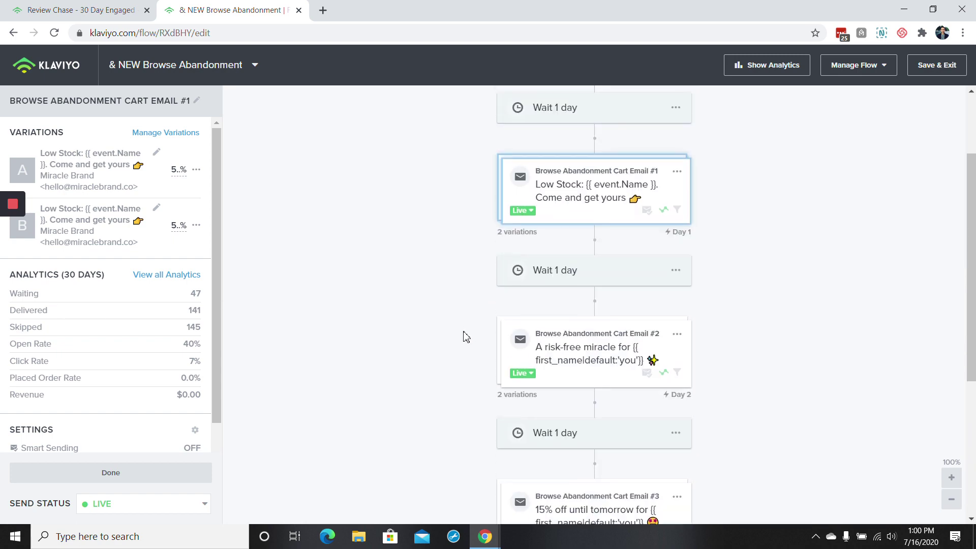
pyautogui.click(162, 134)
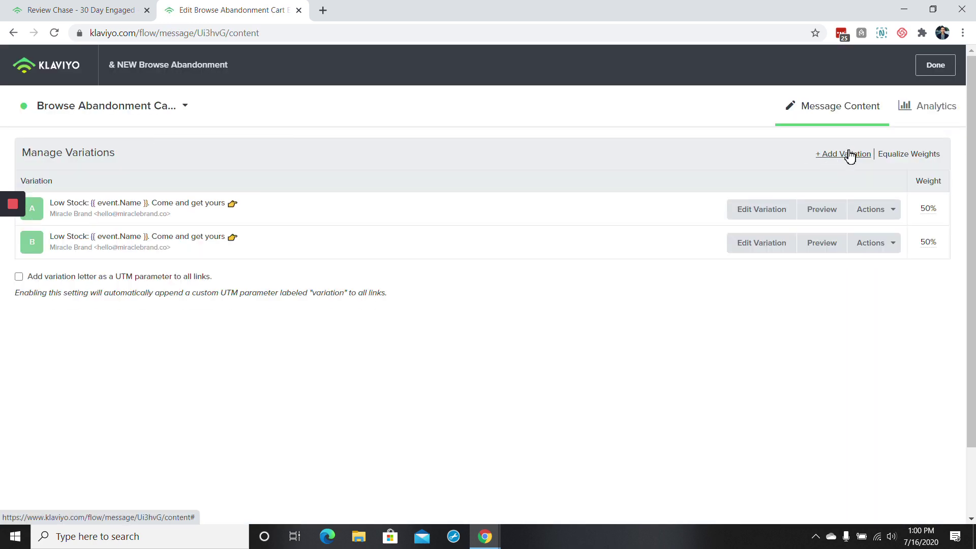
# - Duplicate variation B as variation C and equalize A, B and C to 33% each
pyautogui.click(881, 246)
pyautogui.click(829, 270)
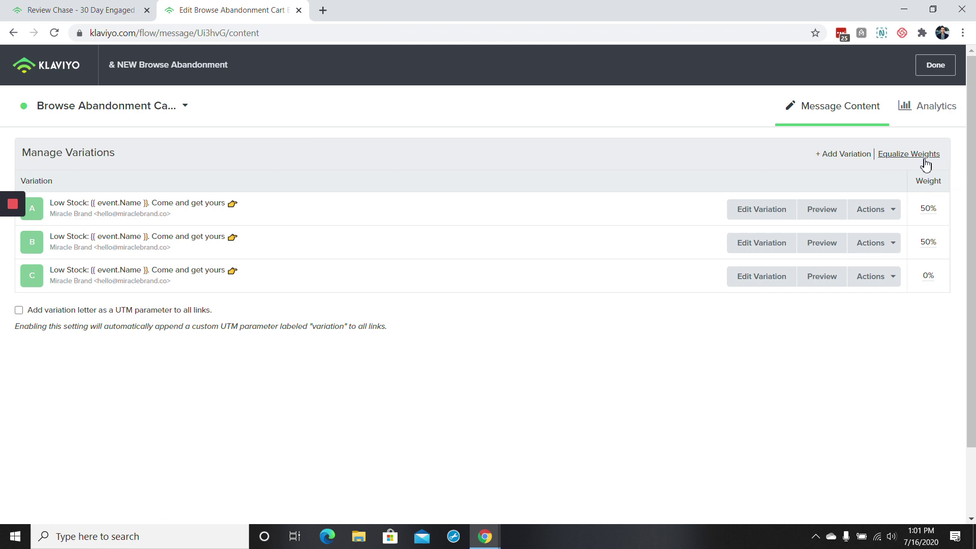
pyautogui.click(923, 159)
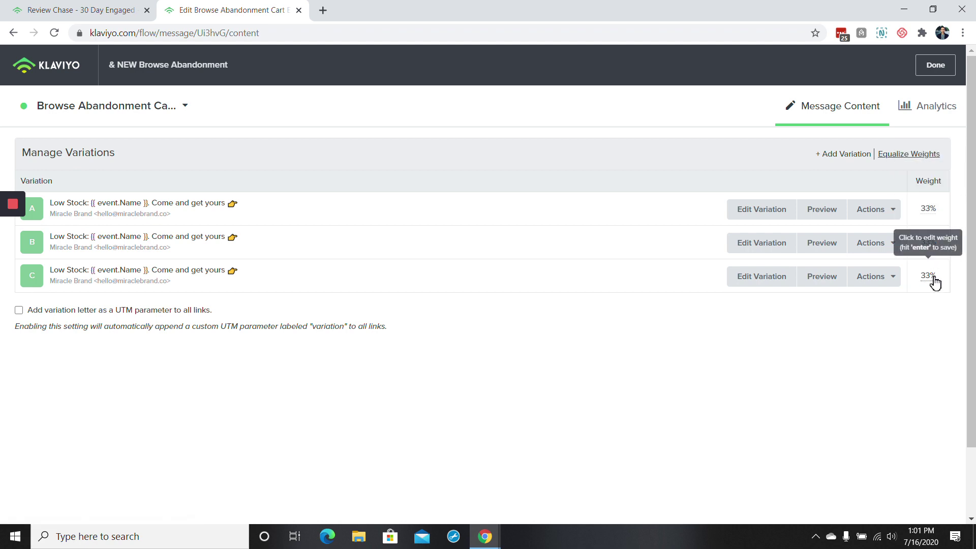
pyautogui.click(781, 282)
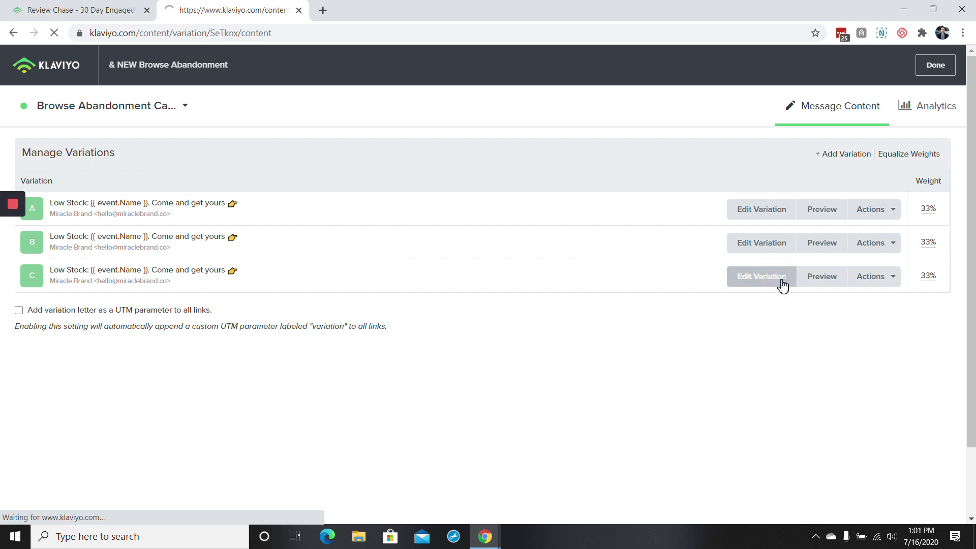
# - Replace variation C's subject with 'New subject line', save it, and return to the flow editor
pyautogui.tripleClick(316, 249)
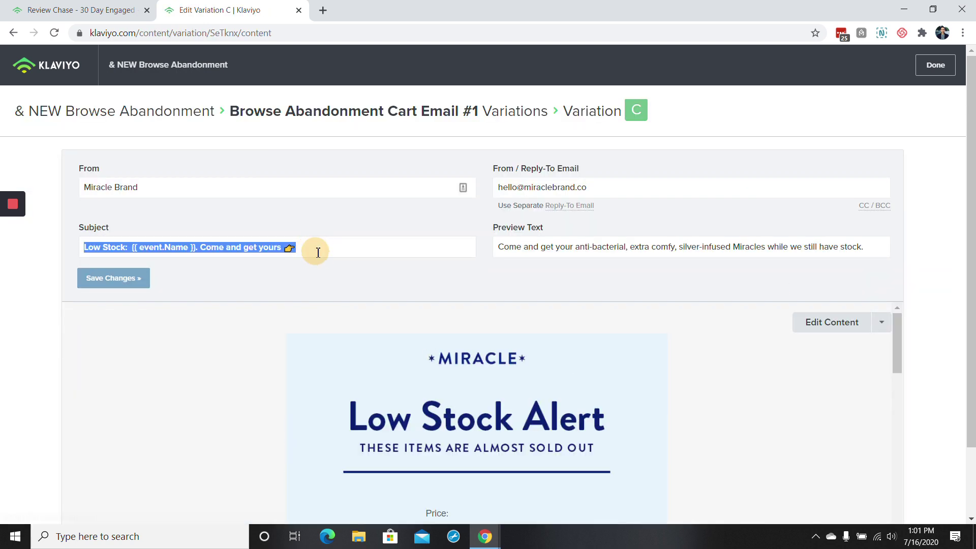
pyautogui.write('New')
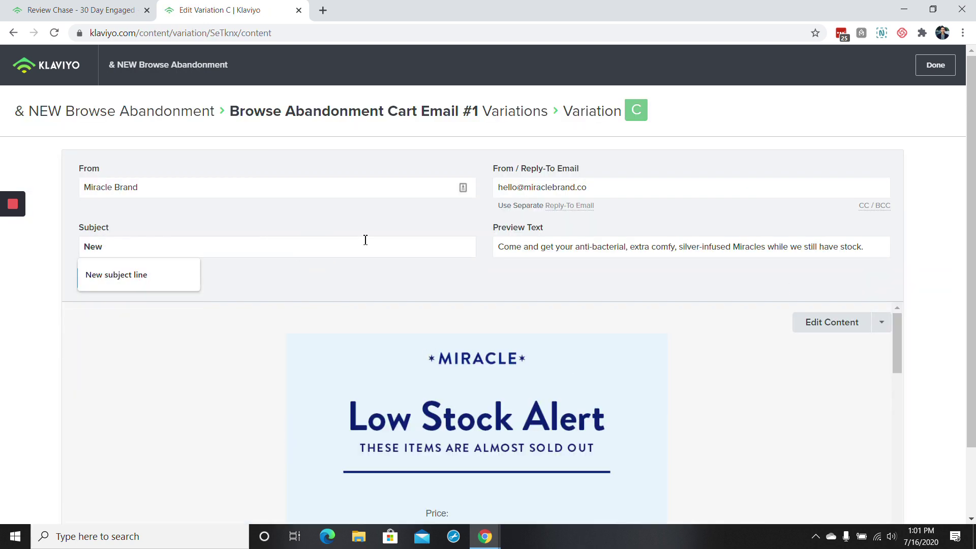
pyautogui.press('Down')
pyautogui.press('Return')
pyautogui.click(142, 280)
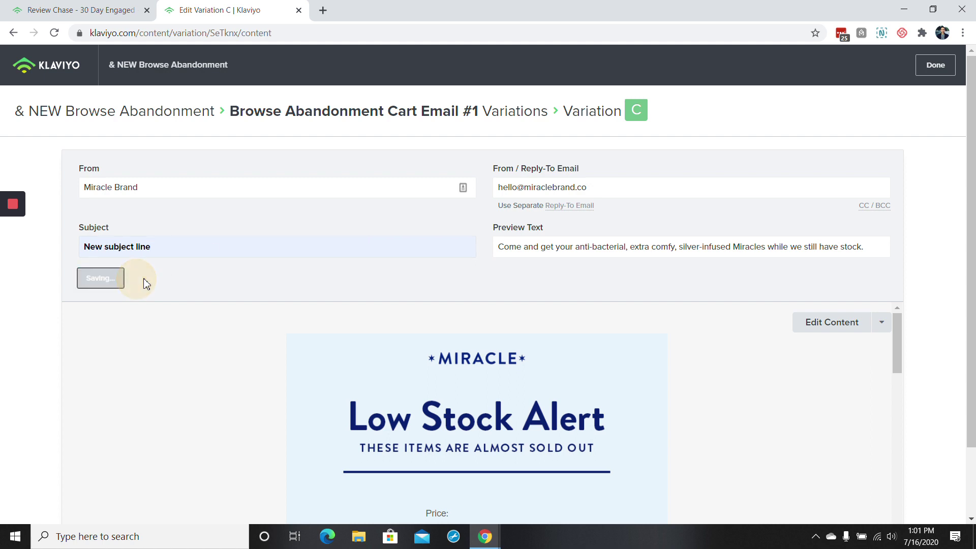
pyautogui.click(930, 75)
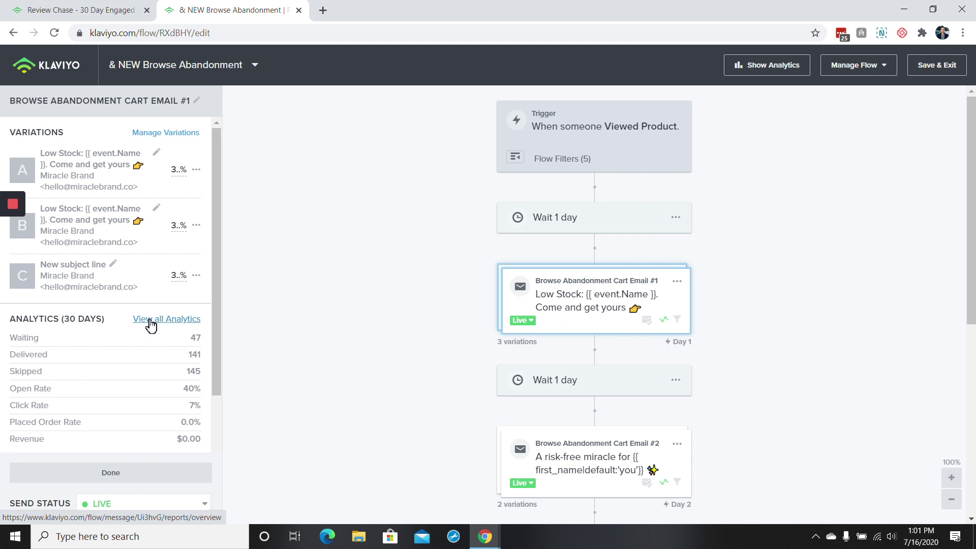
# - Remove variation C via its Actions menu and re-equalize A and B at 50% each
pyautogui.click(186, 135)
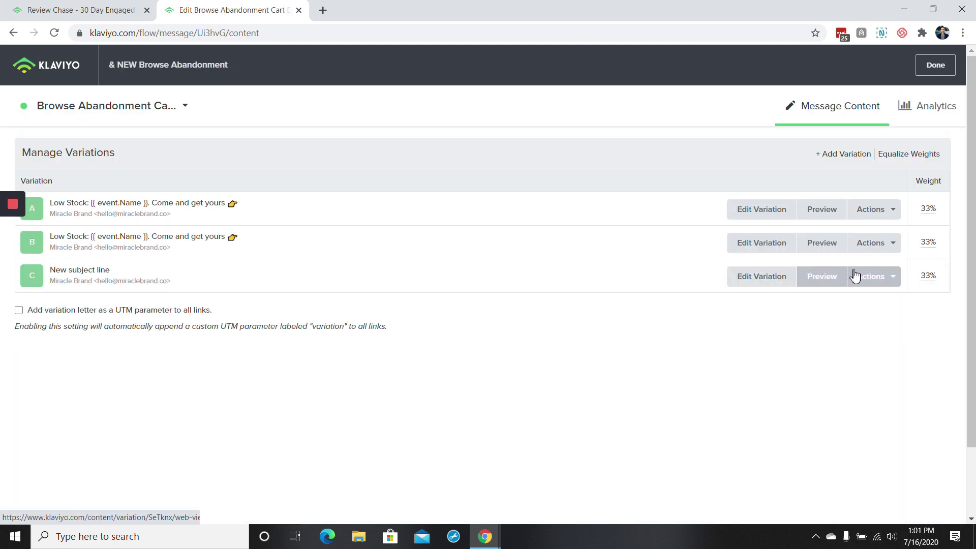
pyautogui.click(890, 281)
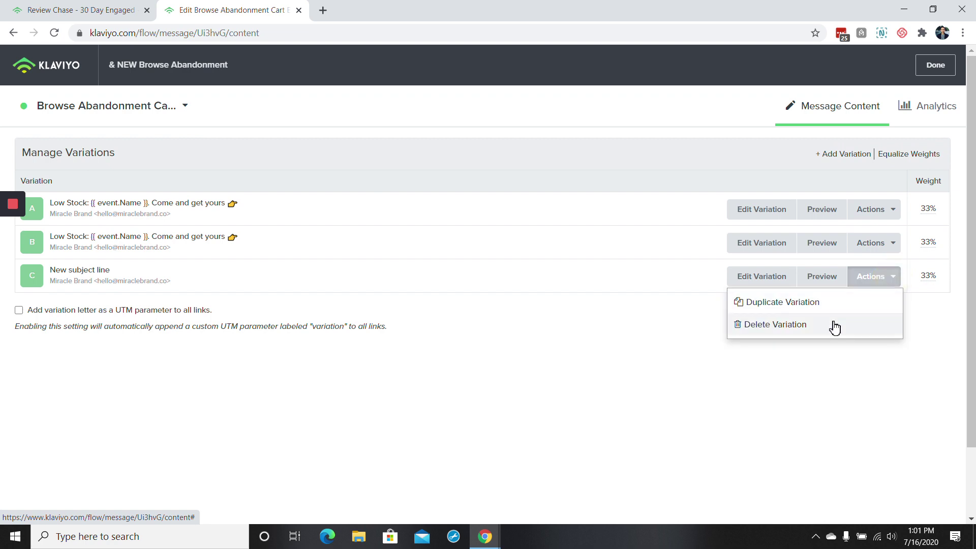
pyautogui.click(829, 323)
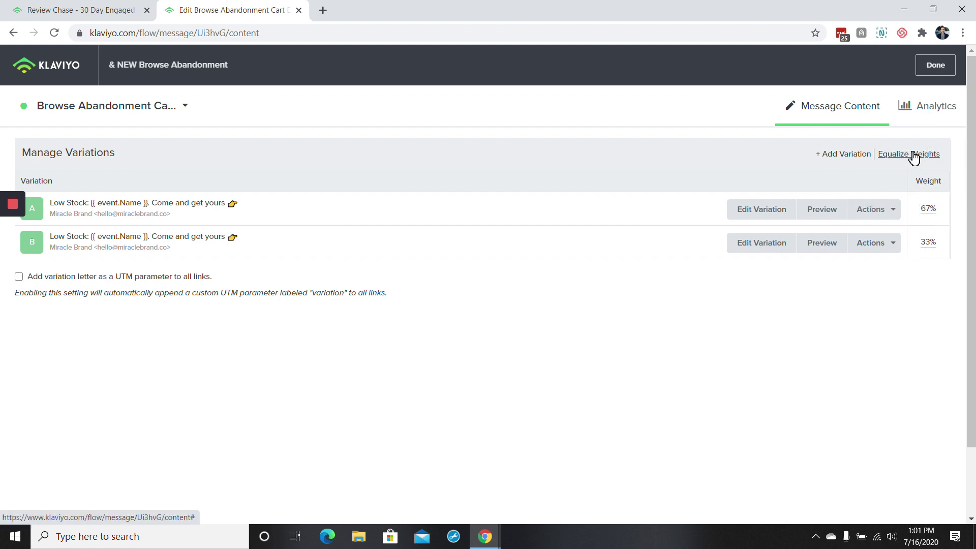
pyautogui.click(914, 157)
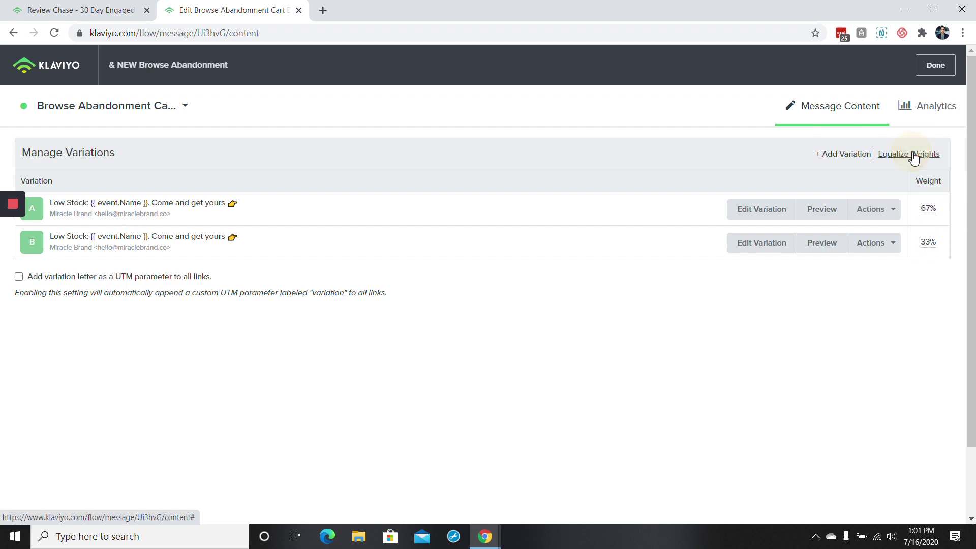
pyautogui.click(926, 208)
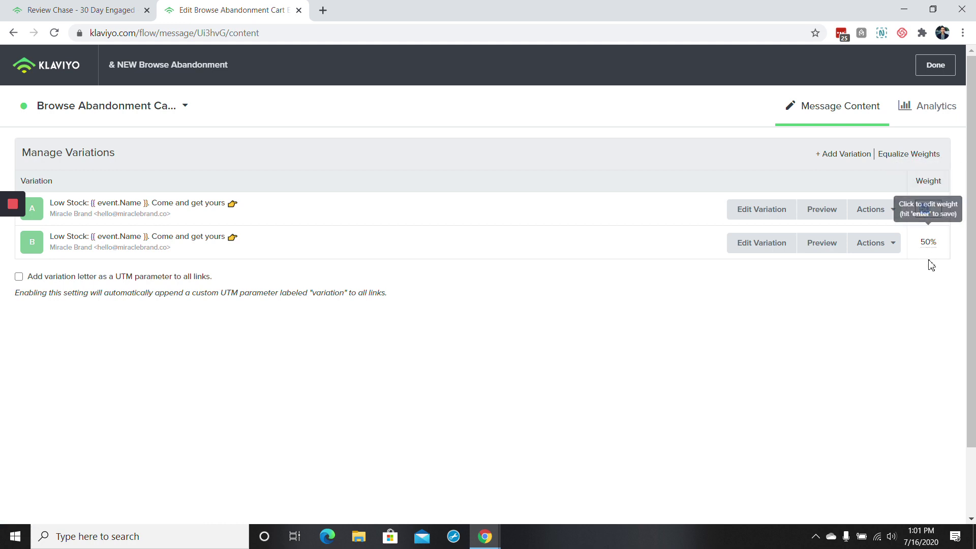